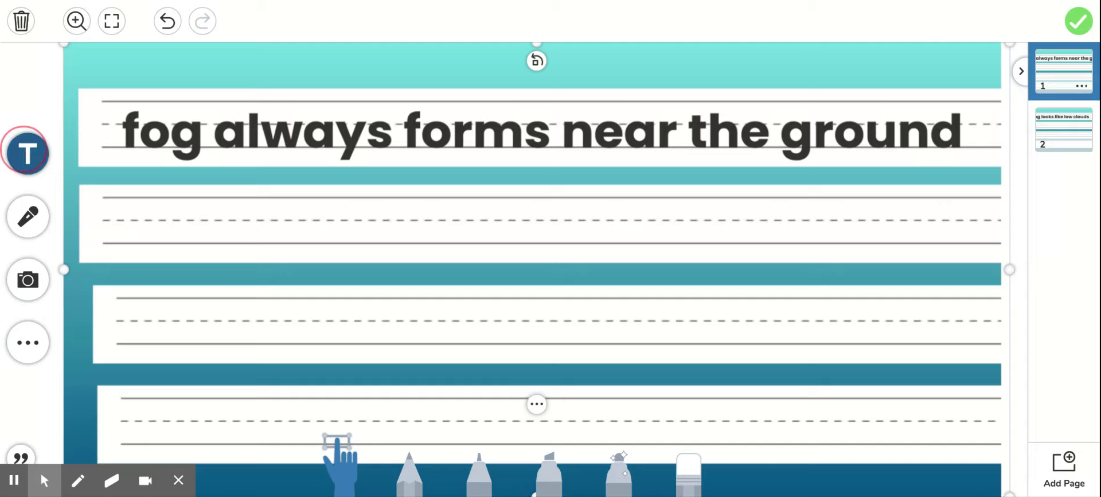
Add an enlarged text box below the original and type 'Fog always forms near the ground.'.
left_click(516, 170)
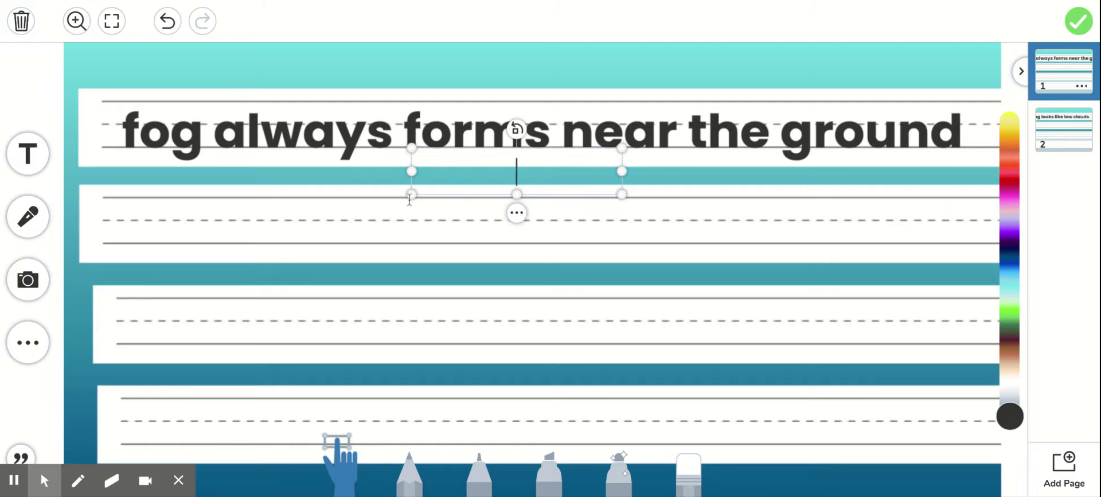
left_click_drag(411, 195, 134, 269)
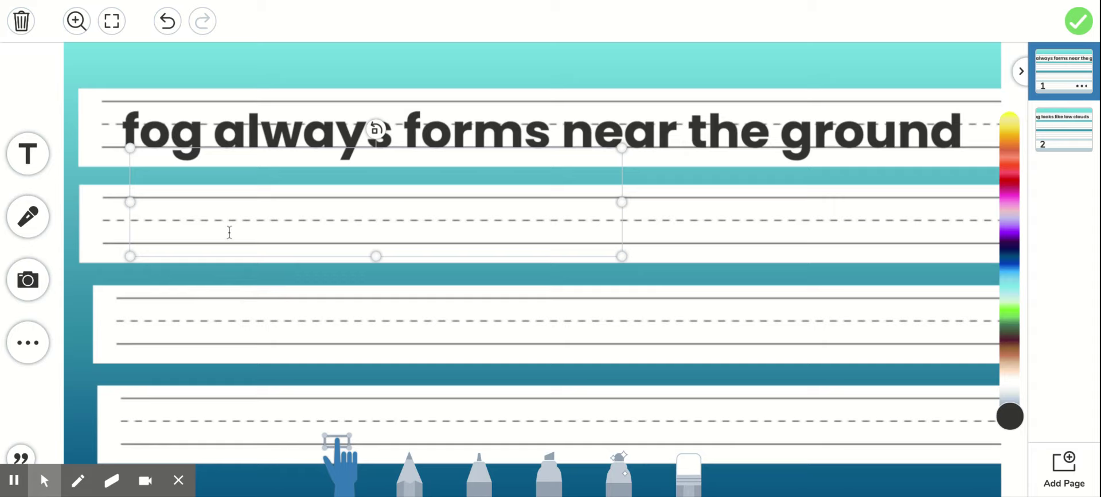
type("F")
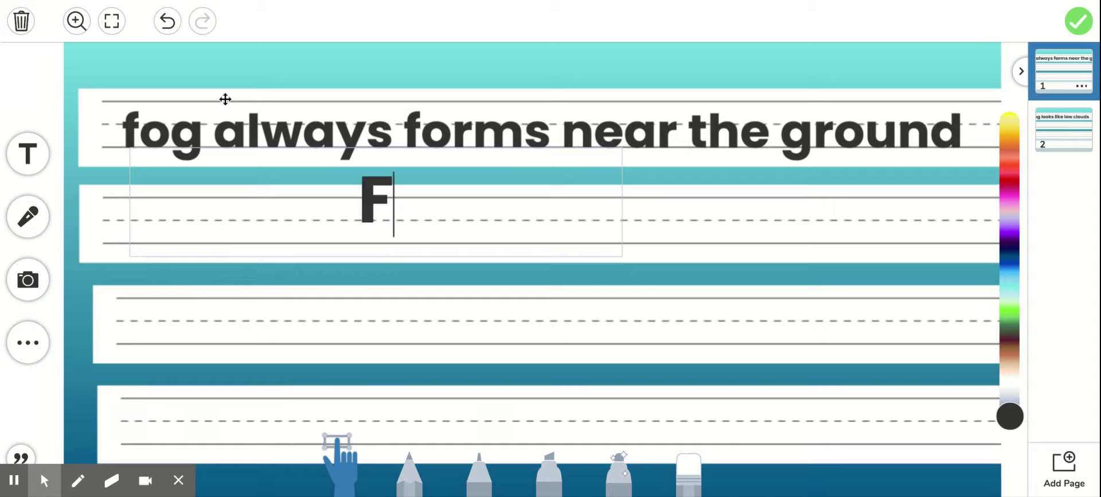
type("o")
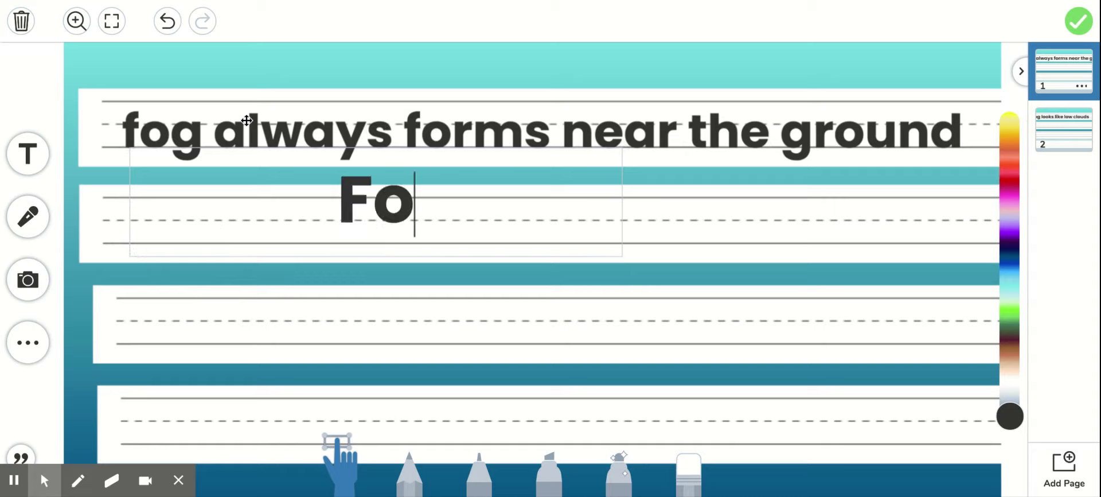
type("g")
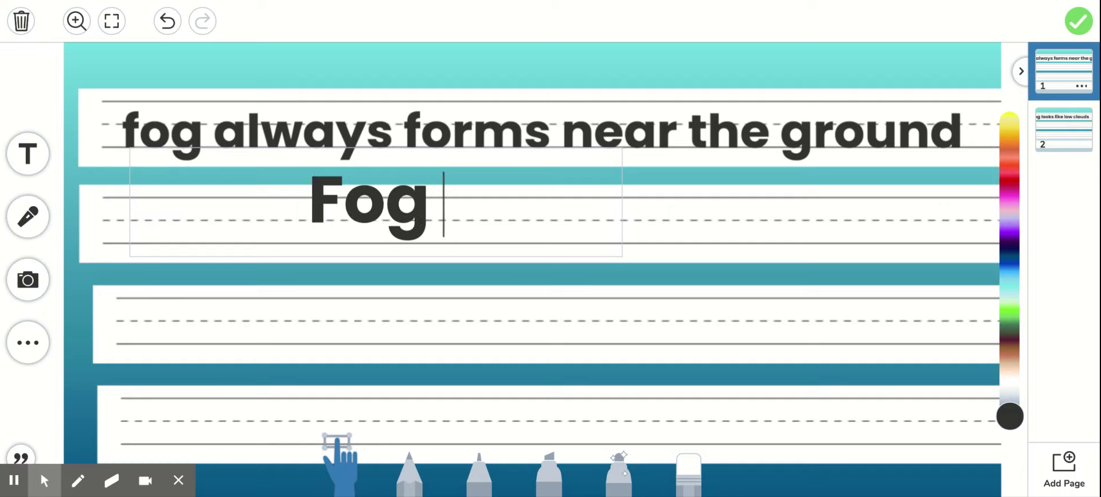
type(" always ")
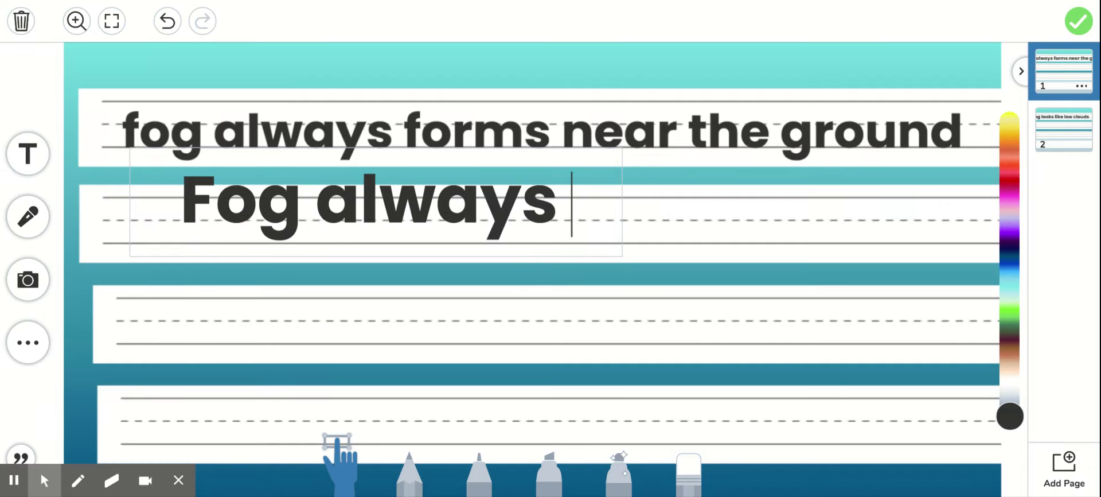
type("forms ne")
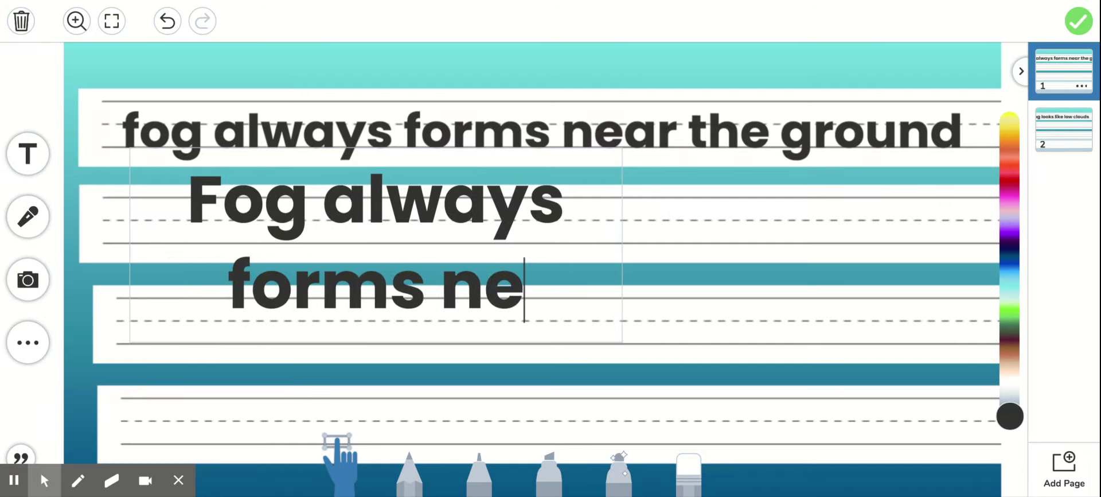
type("ar the groun")
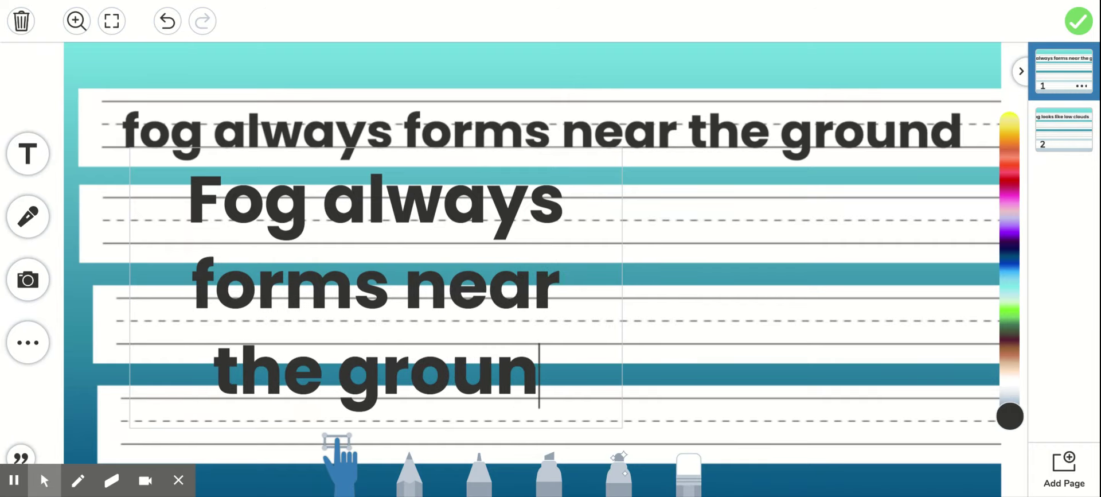
type("d.")
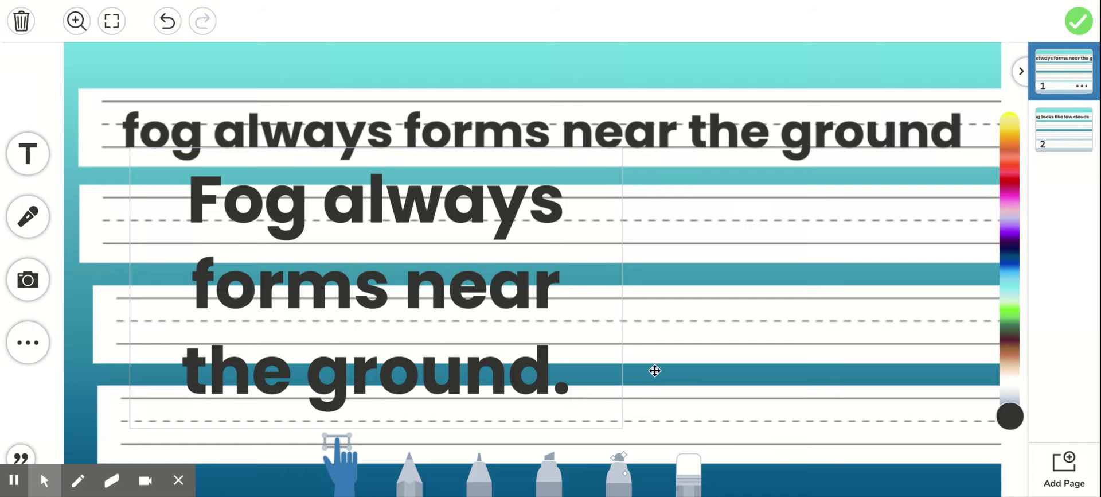
Reshape the typed sentence's box to fit one line and move it onto the second writing line.
left_click(654, 370)
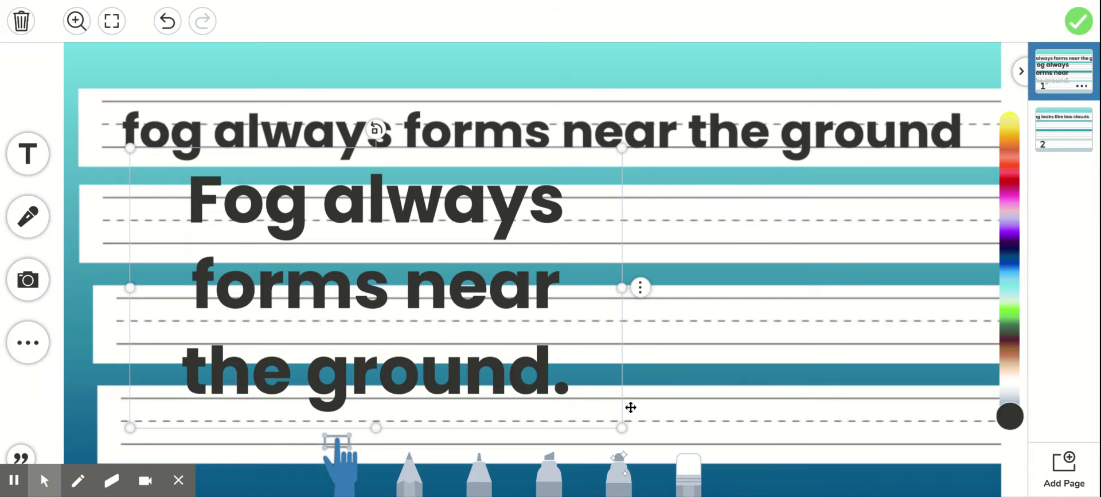
left_click_drag(623, 427, 487, 304)
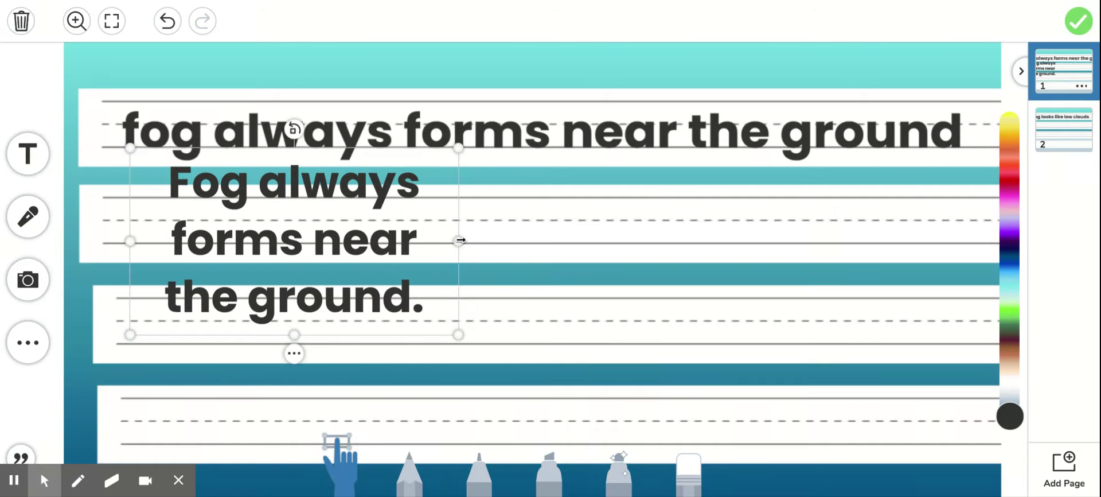
left_click_drag(461, 240, 1002, 246)
left_click(691, 196)
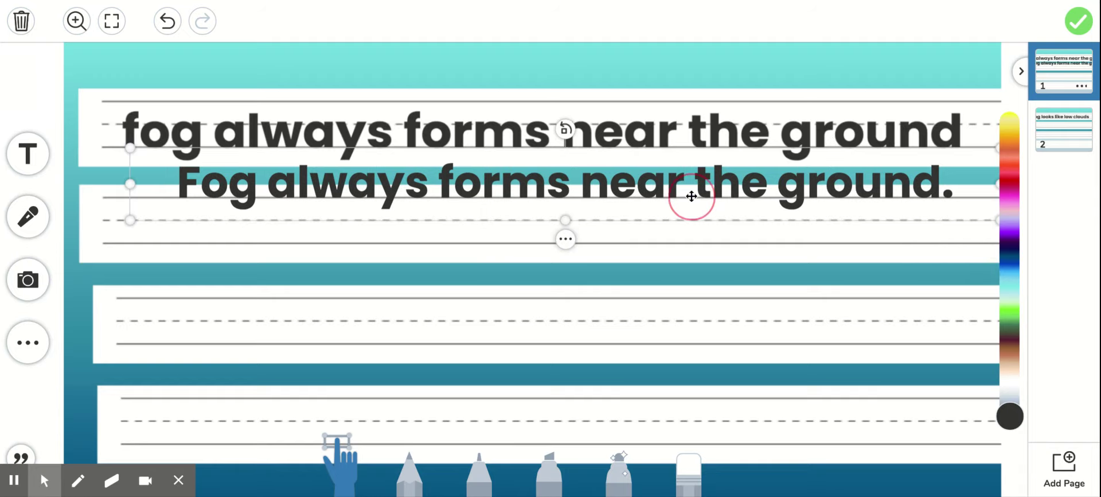
left_click_drag(691, 196, 656, 239)
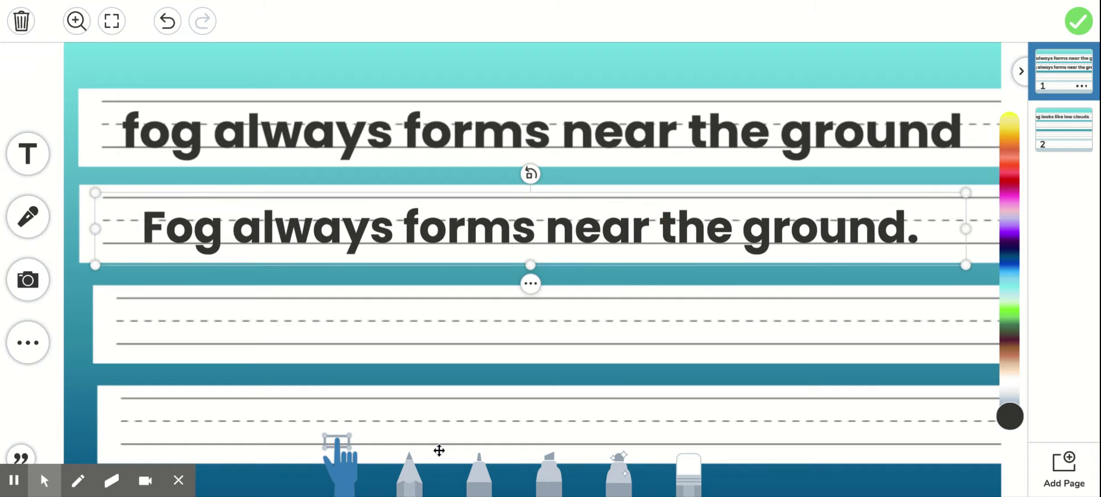
Switch to the marker and set the ink to a vivid purple.
left_click(485, 488)
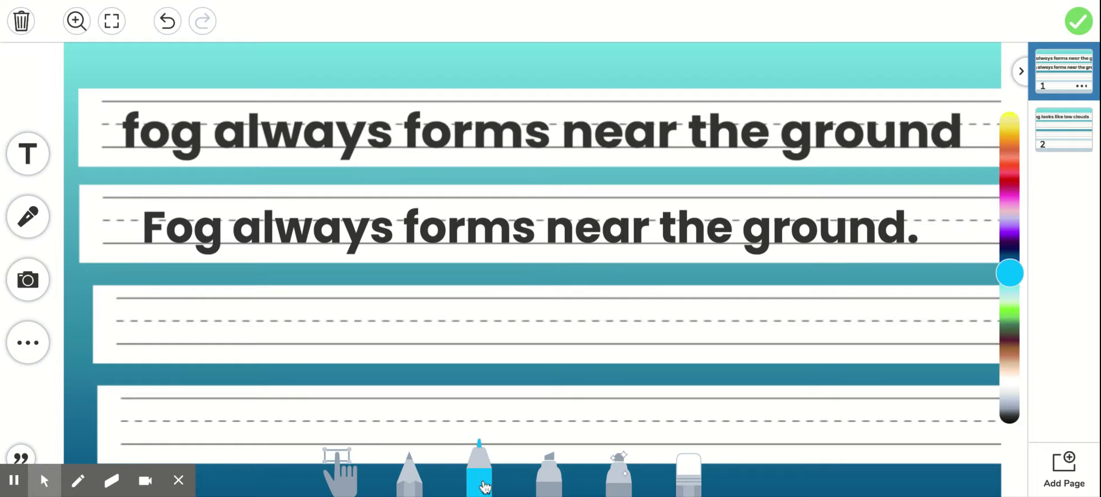
left_click(1013, 245)
left_click(1013, 224)
left_click(1014, 234)
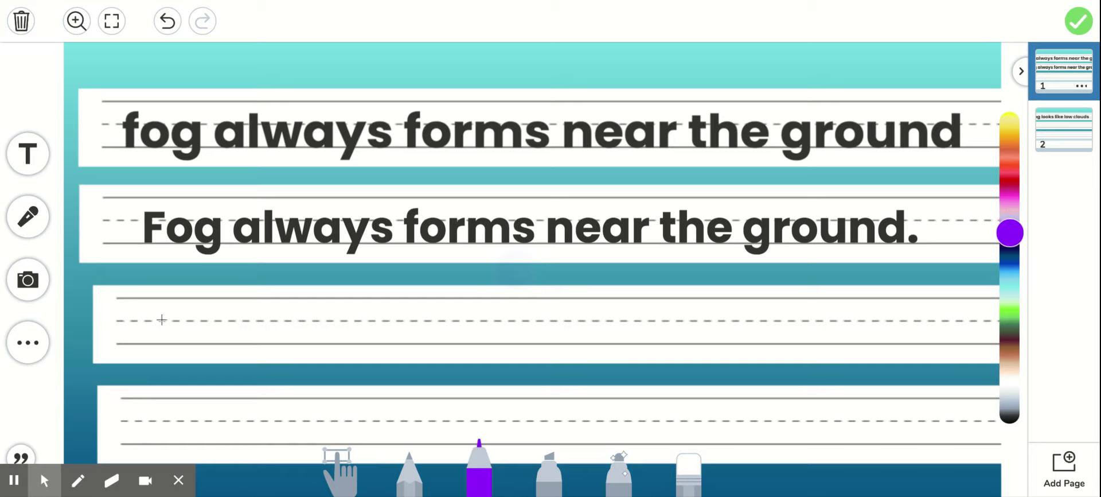
Handwrite 'Fog always' in purple on the third writing line.
left_click_drag(145, 298, 152, 341)
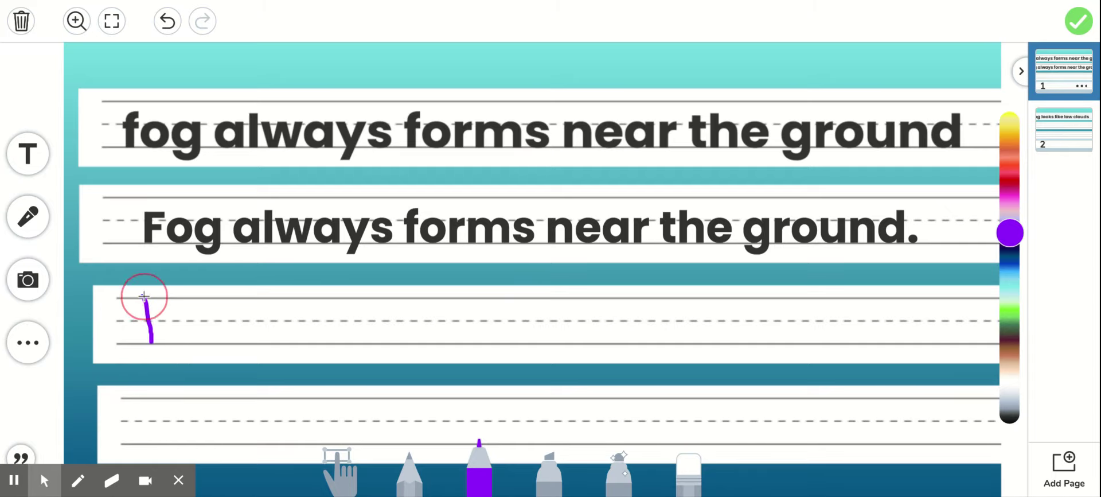
mouse_move(142, 296)
left_mouse_down()
mouse_move(178, 294)
mouse_move(154, 320)
mouse_move(192, 320)
mouse_move(177, 336)
mouse_move(202, 339)
mouse_move(197, 322)
mouse_move(240, 322)
mouse_move(233, 336)
mouse_move(241, 327)
mouse_move(251, 354)
mouse_move(229, 369)
left_mouse_up()
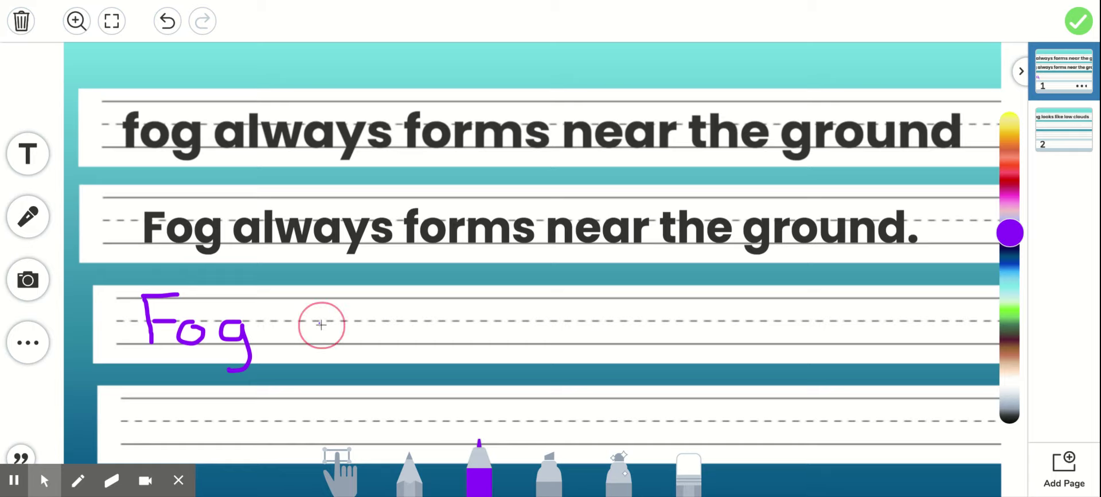
mouse_move(320, 323)
left_mouse_down()
mouse_move(302, 339)
mouse_move(329, 321)
mouse_move(328, 346)
left_mouse_up()
mouse_move(335, 297)
left_mouse_down()
mouse_move(336, 346)
mouse_move(351, 322)
mouse_move(359, 346)
mouse_move(364, 323)
mouse_move(376, 344)
mouse_move(383, 322)
mouse_move(410, 321)
mouse_move(398, 325)
mouse_move(408, 344)
mouse_move(418, 327)
mouse_move(419, 347)
mouse_move(430, 322)
mouse_move(443, 341)
mouse_move(455, 320)
mouse_move(438, 363)
left_mouse_up()
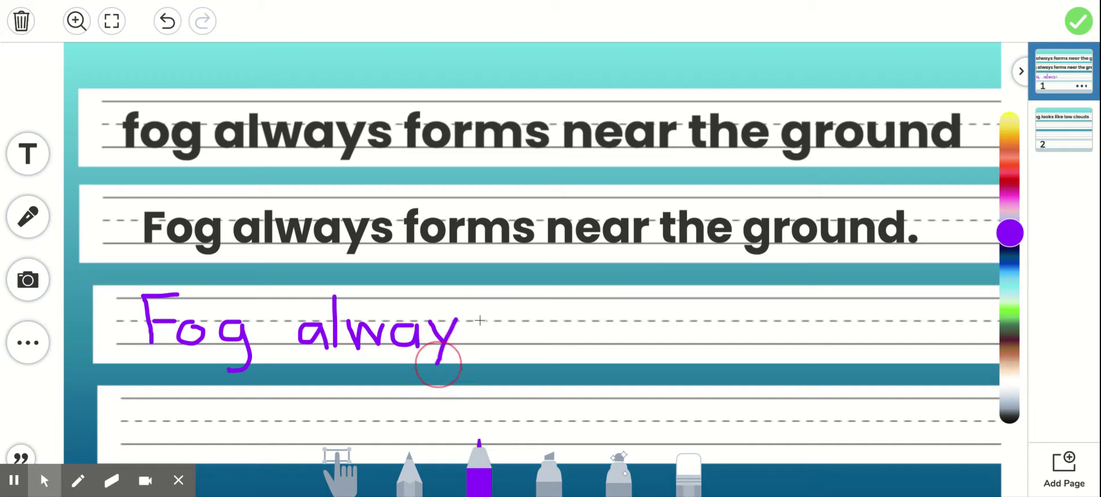
mouse_move(481, 319)
left_mouse_down()
mouse_move(492, 346)
mouse_move(467, 349)
left_mouse_up()
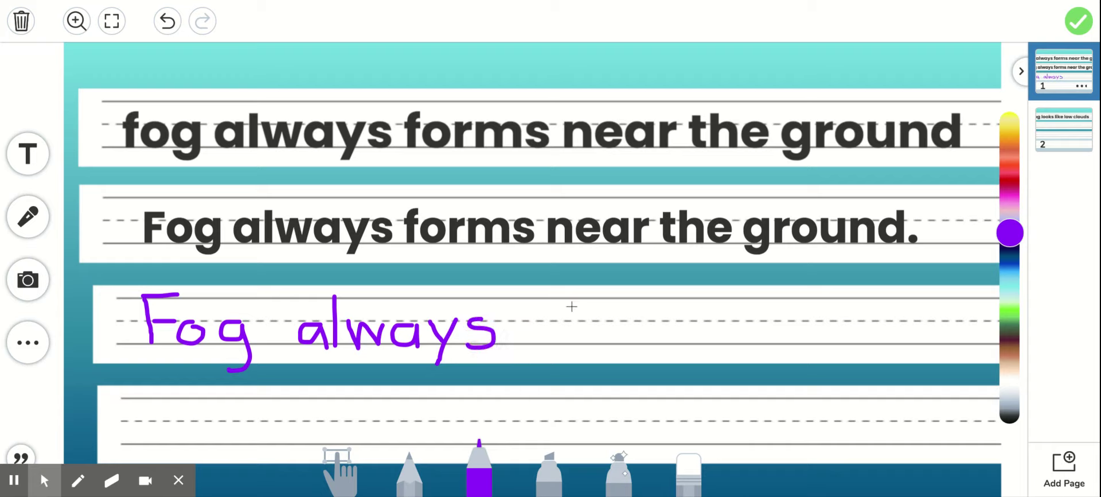
Handwrite 'forms near' on the third line and begin 'the' on the bottom line.
mouse_move(571, 306)
left_mouse_down()
mouse_move(568, 298)
mouse_move(555, 317)
mouse_move(558, 340)
mouse_move(540, 324)
mouse_move(589, 321)
mouse_move(595, 344)
mouse_move(595, 326)
mouse_move(612, 319)
mouse_move(609, 342)
mouse_move(620, 320)
mouse_move(639, 344)
mouse_move(638, 321)
mouse_move(652, 342)
mouse_move(661, 319)
mouse_move(665, 343)
mouse_move(691, 324)
mouse_move(693, 339)
mouse_move(678, 344)
left_mouse_up()
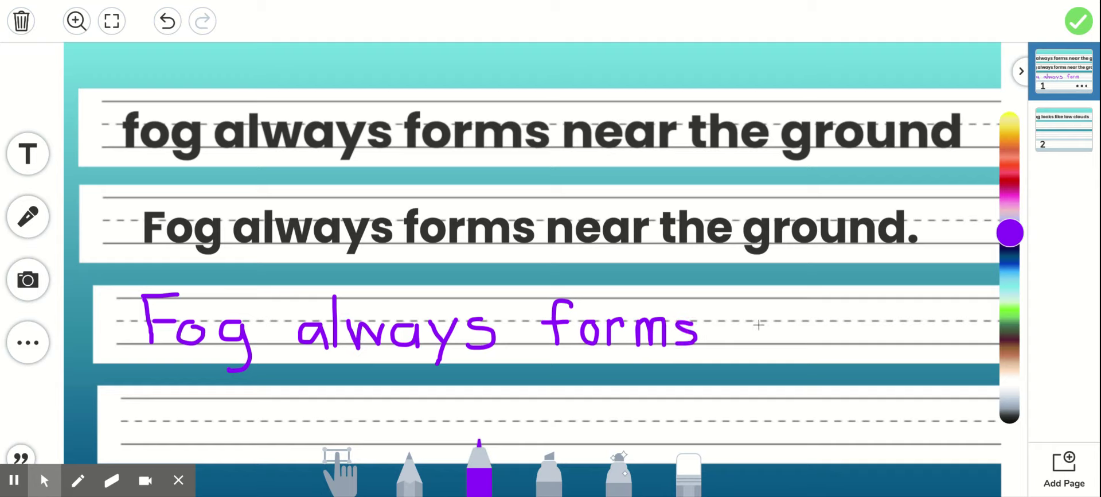
mouse_move(751, 324)
left_mouse_down()
mouse_move(752, 347)
mouse_move(758, 322)
mouse_move(767, 340)
mouse_move(782, 327)
mouse_move(791, 343)
mouse_move(824, 342)
mouse_move(827, 325)
mouse_move(833, 344)
mouse_move(845, 322)
mouse_move(862, 322)
left_mouse_up()
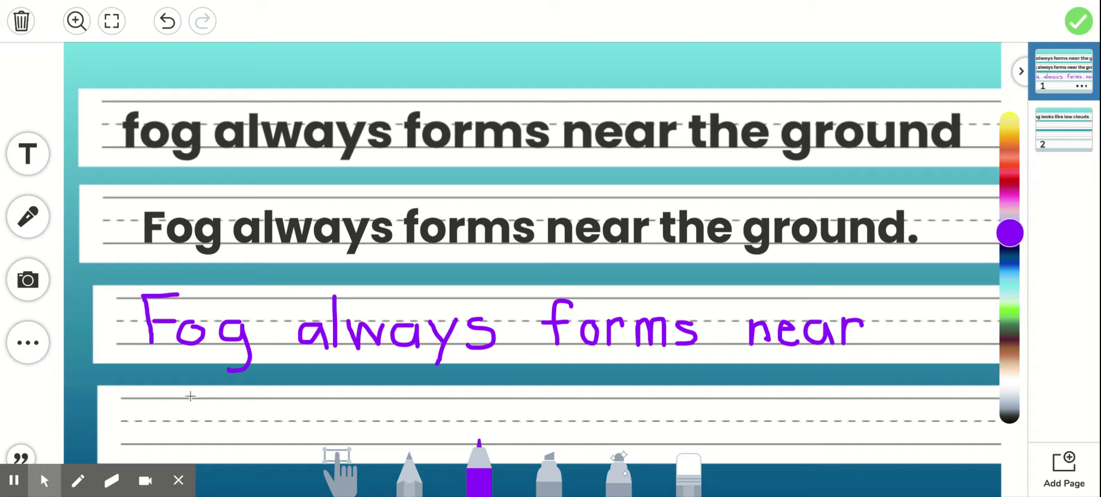
mouse_move(176, 403)
left_mouse_down()
mouse_move(184, 439)
mouse_move(176, 422)
mouse_move(193, 422)
mouse_move(202, 403)
mouse_move(204, 450)
mouse_move(206, 420)
mouse_move(217, 419)
mouse_move(221, 442)
mouse_move(256, 425)
mouse_move(237, 420)
mouse_move(243, 440)
mouse_move(304, 422)
mouse_move(295, 422)
mouse_move(299, 442)
mouse_move(309, 425)
mouse_move(309, 445)
mouse_move(288, 459)
left_mouse_up()
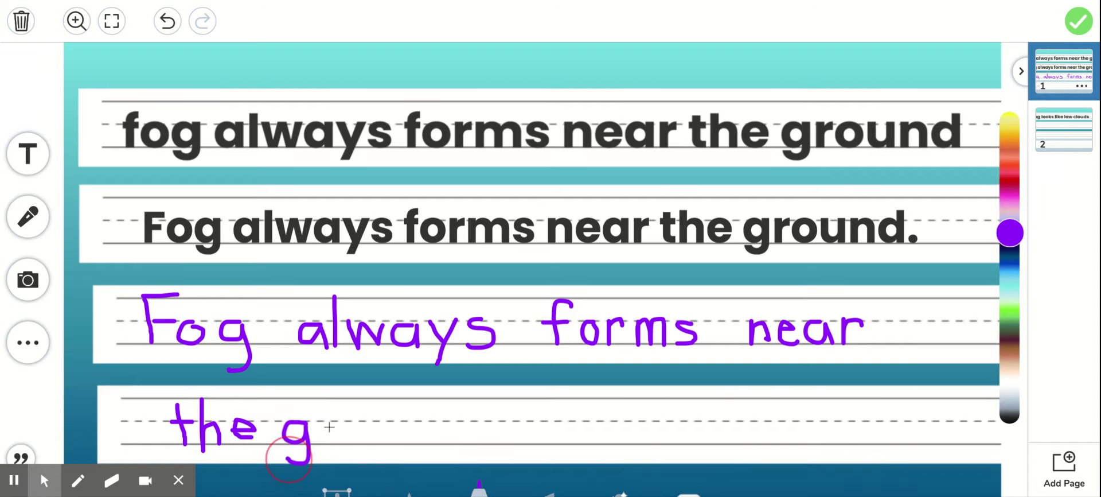
Finish handwriting 'ground' and add a period after it.
mouse_move(322, 422)
left_mouse_down()
mouse_move(324, 442)
mouse_move(336, 419)
mouse_move(364, 438)
mouse_move(359, 422)
mouse_move(380, 423)
mouse_move(381, 435)
left_mouse_up()
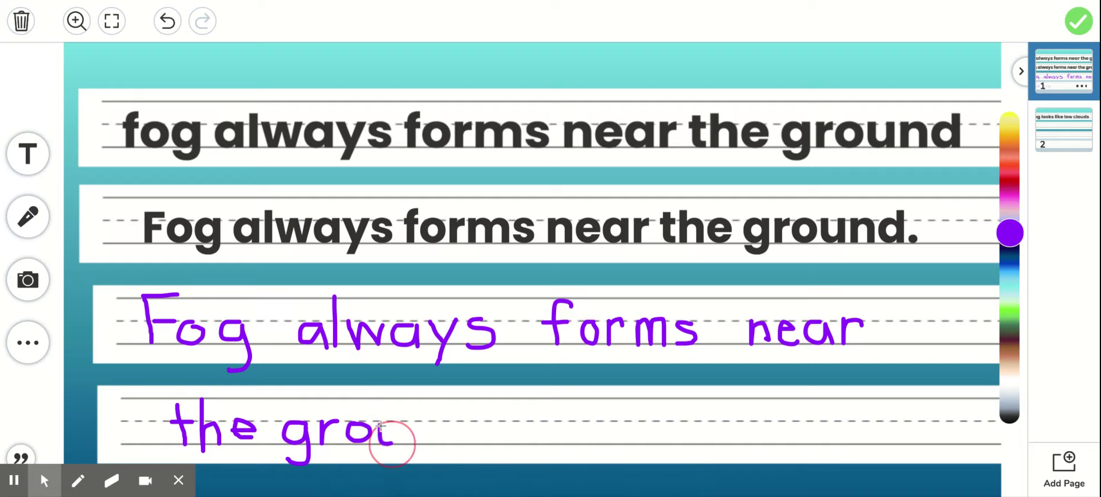
mouse_move(380, 424)
left_mouse_down()
mouse_move(398, 444)
mouse_move(429, 418)
mouse_move(430, 443)
mouse_move(463, 423)
mouse_move(458, 411)
left_mouse_up()
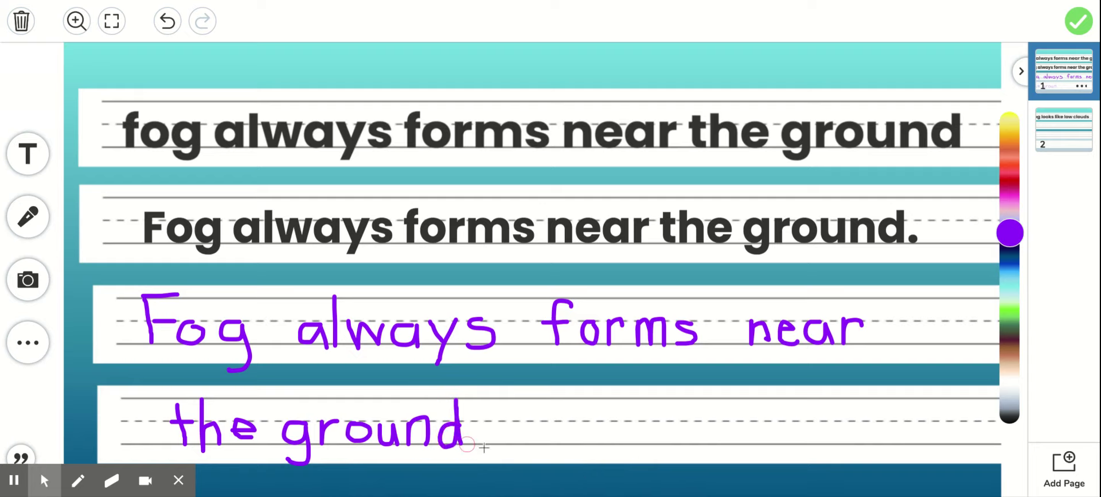
left_click(479, 442)
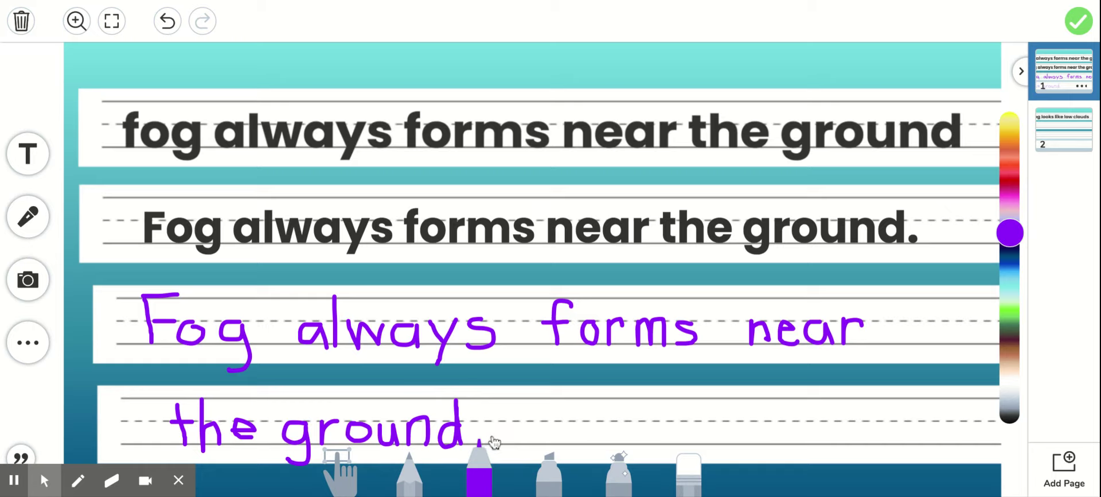
Pick a smaller marker size and tap extra purple dots after 'ground'.
left_click(493, 441)
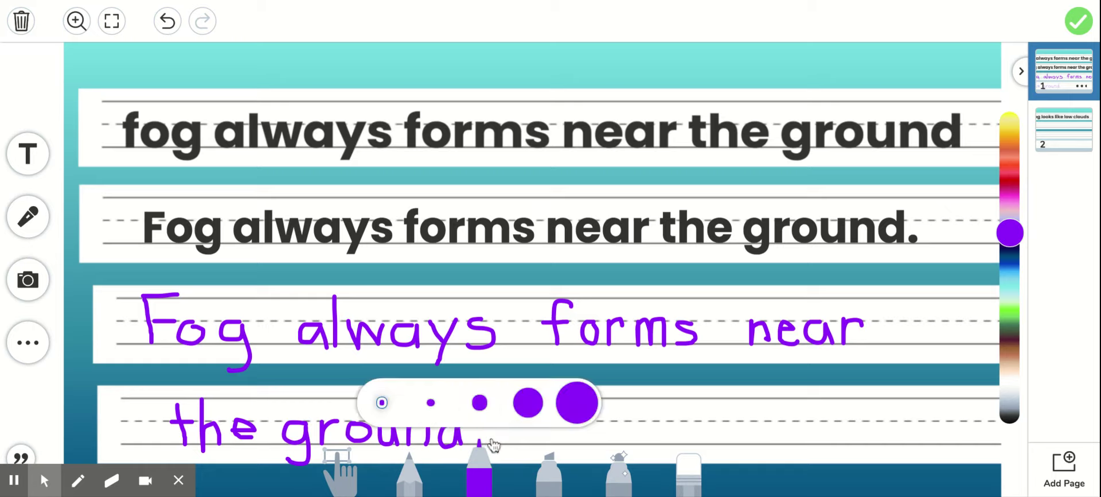
left_click(431, 402)
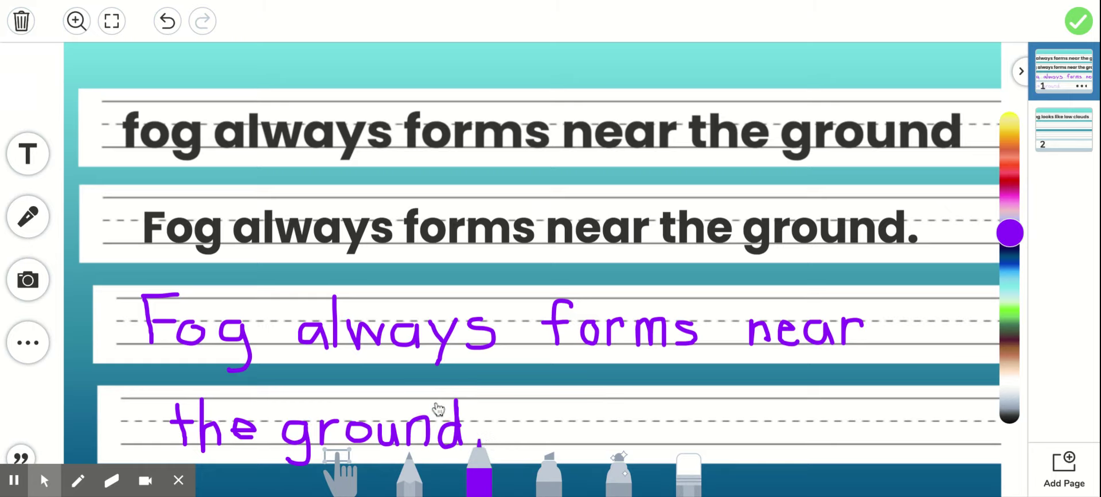
left_click(479, 441)
left_click(494, 440)
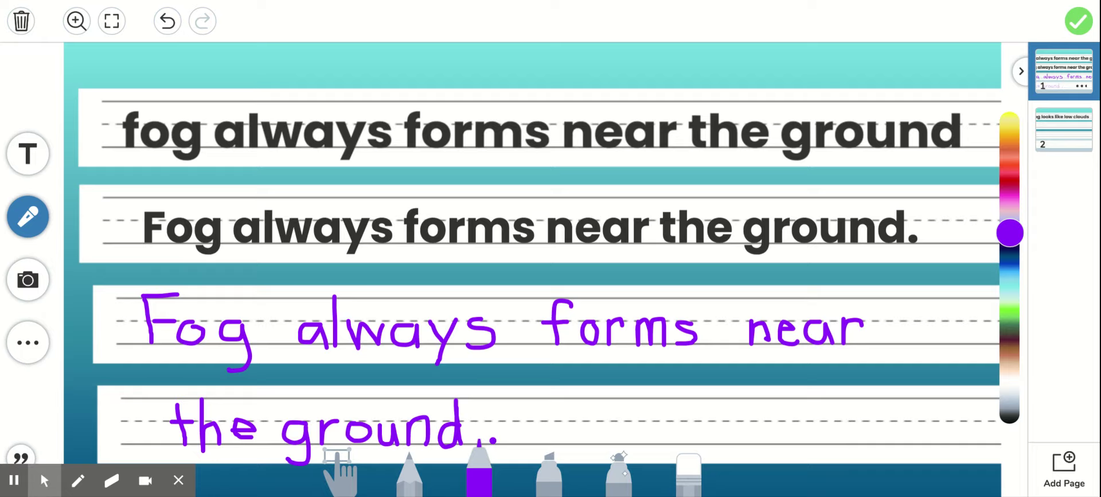
Record a roughly 21-second voice narration of the sentence for page 1.
left_click(27, 216)
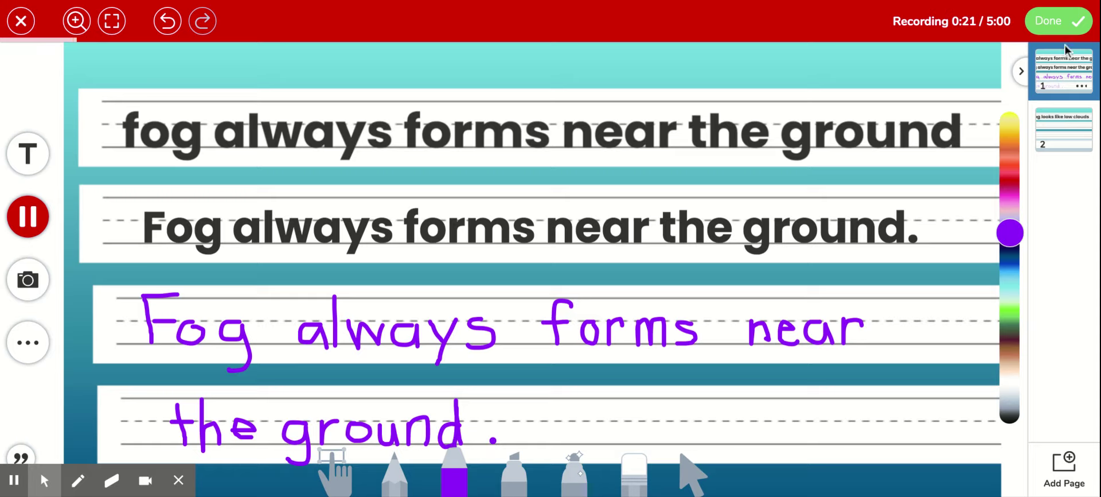
left_click(1081, 22)
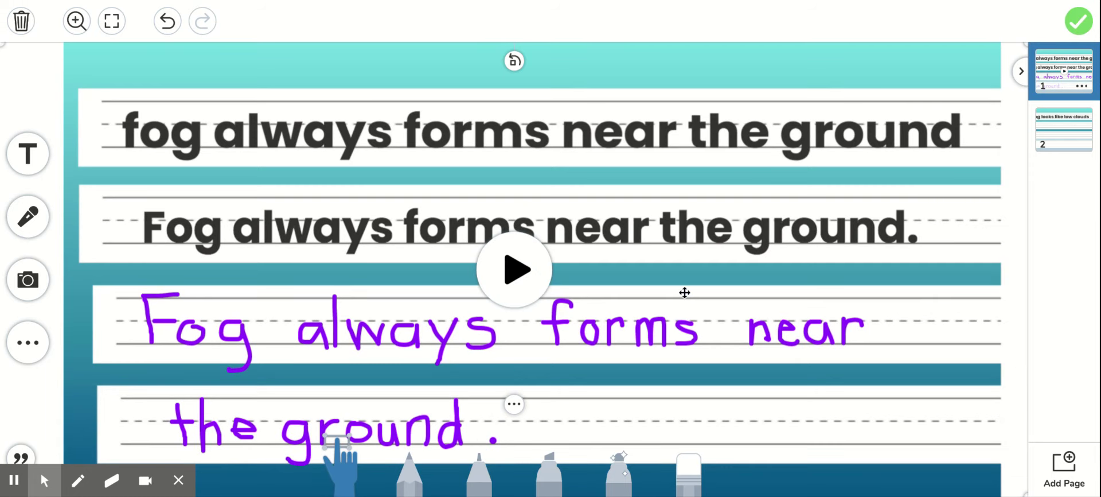
Go to page 2, showing 'fog looks like low clouds'.
left_click(1077, 138)
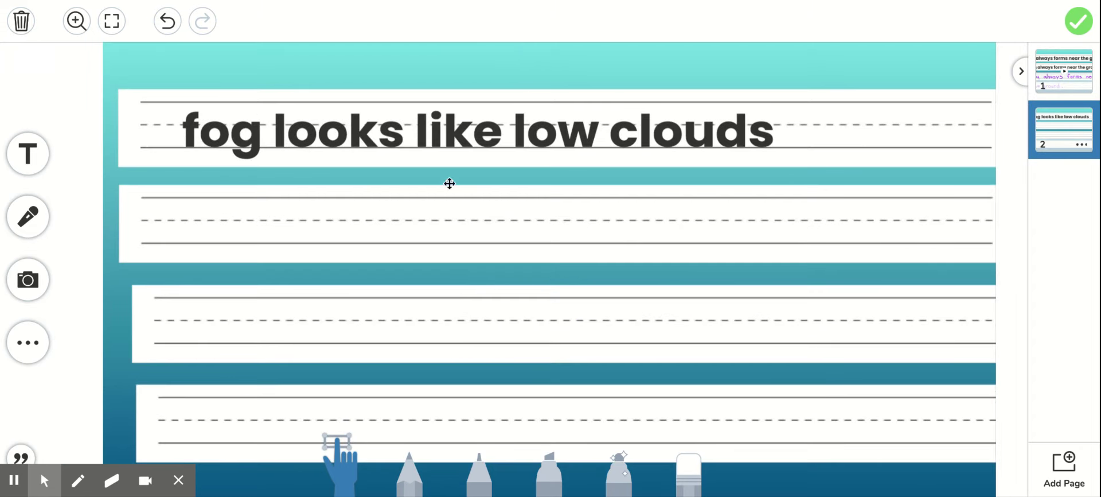